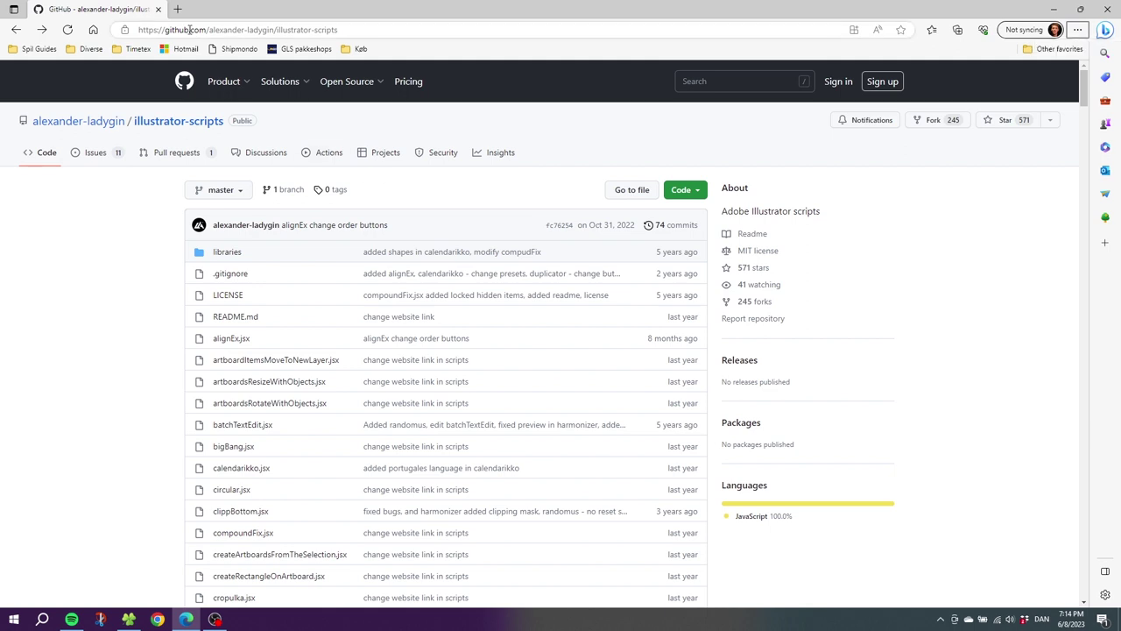
- Open the randomus.jsx file page in the GitHub repository
mouse_move(224, 80)
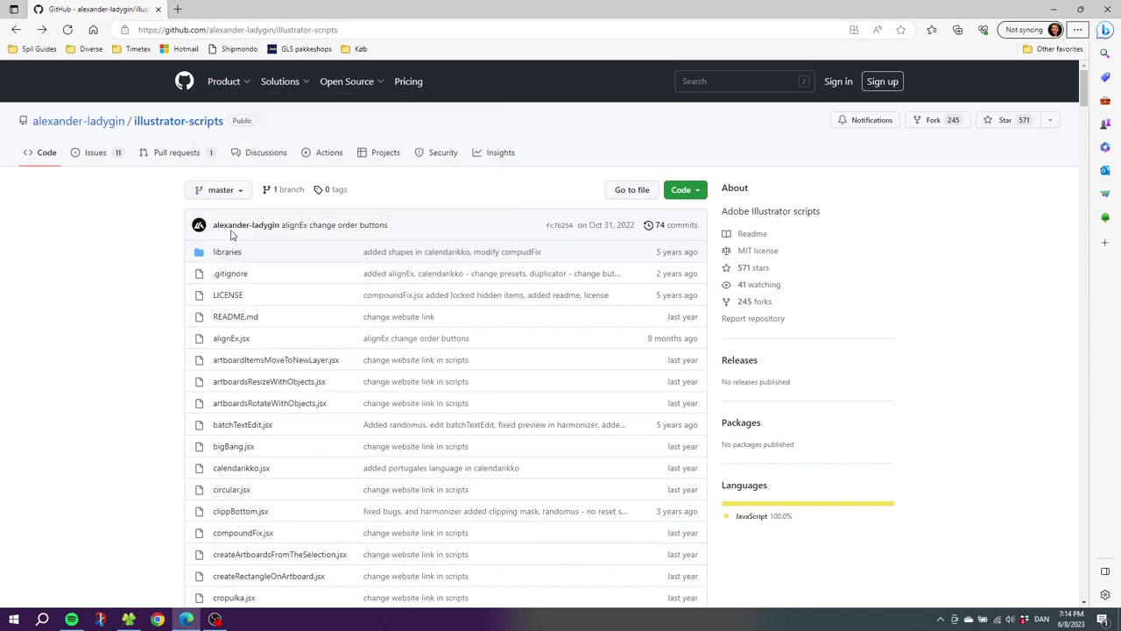
scroll(270, 320, down, 7)
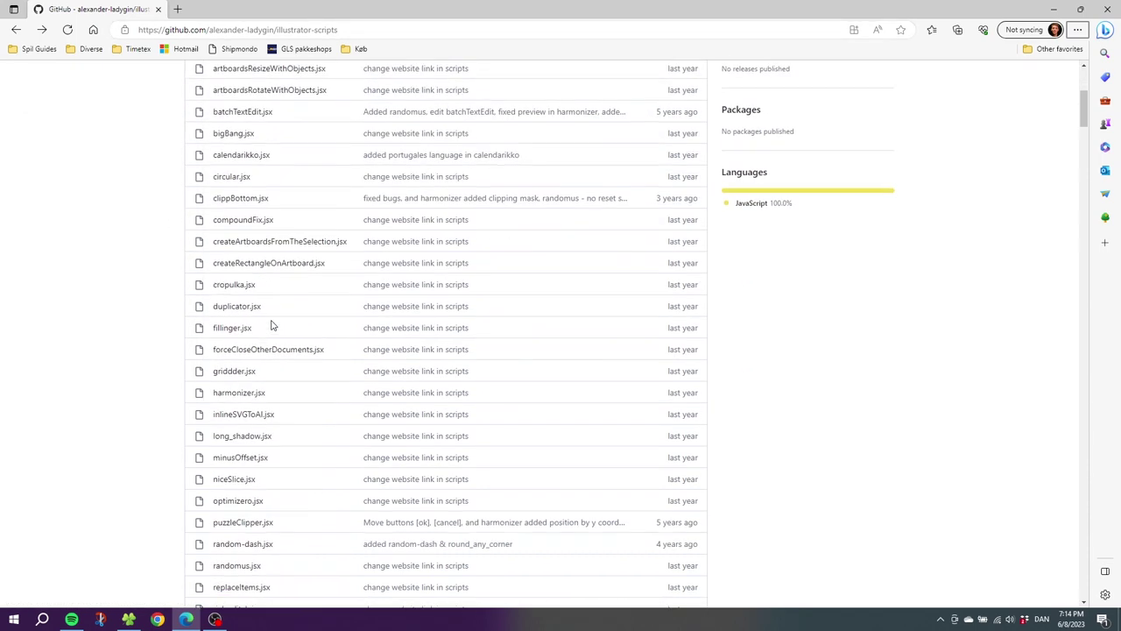
click(241, 305)
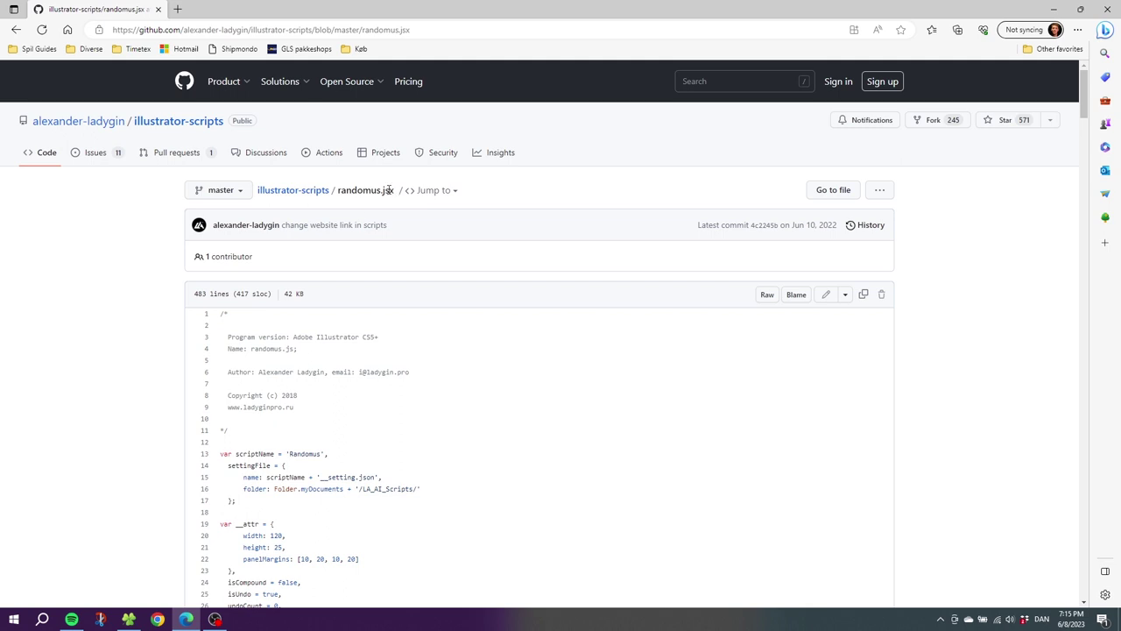
- Review the script code, copy its raw contents, and minimize the browser
scroll(310, 254, down, 3)
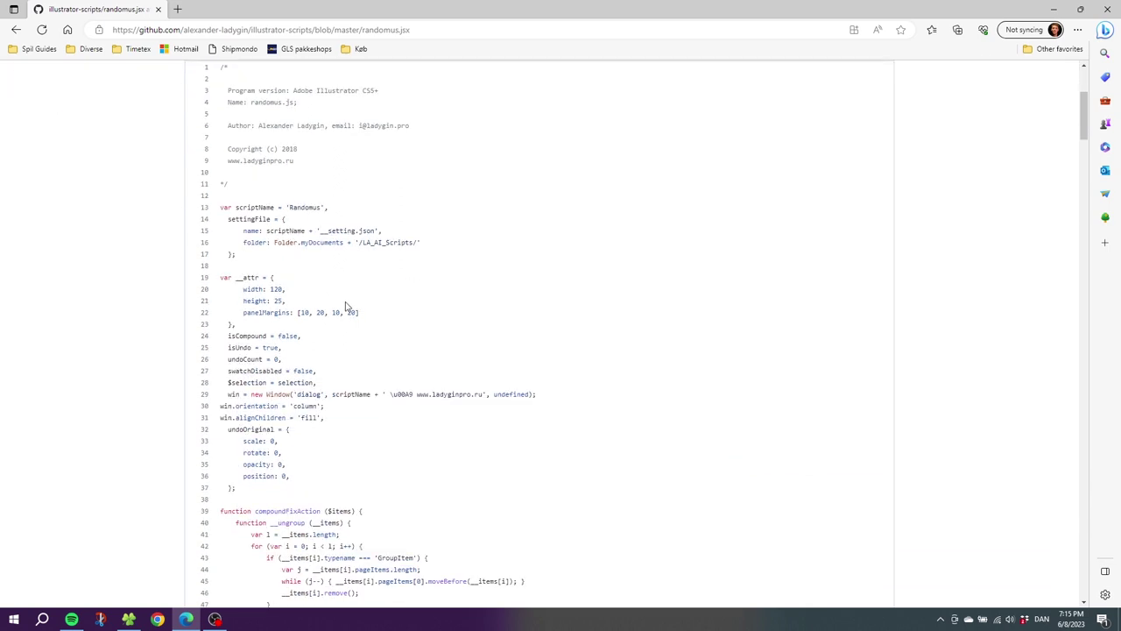
scroll(355, 305, down, 3)
scroll(356, 305, up, 5)
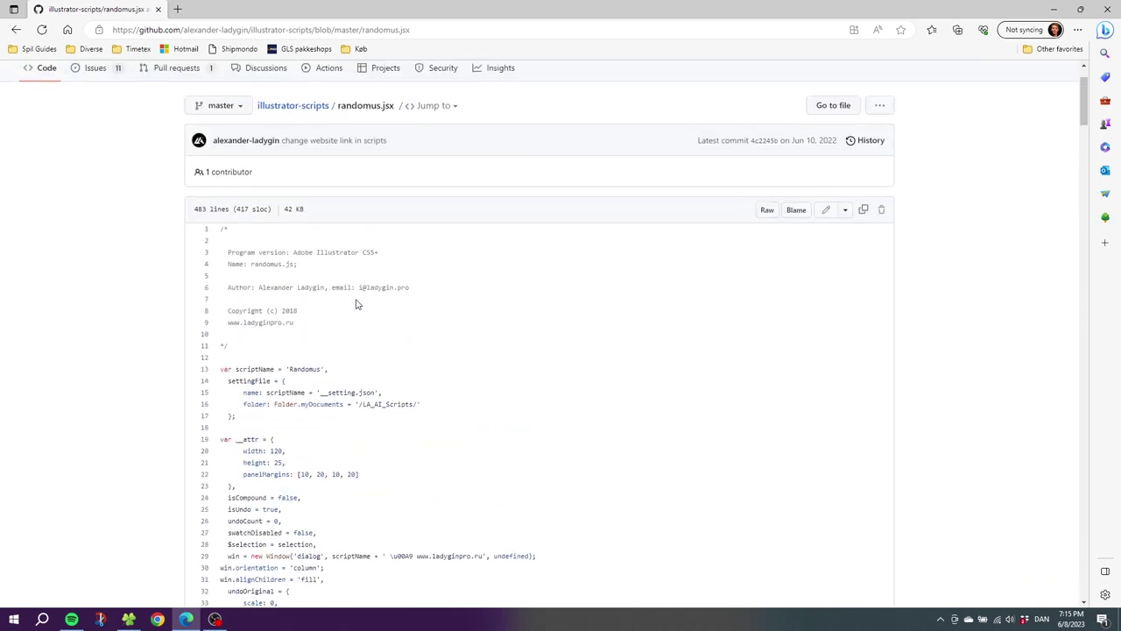
scroll(356, 304, up, 1)
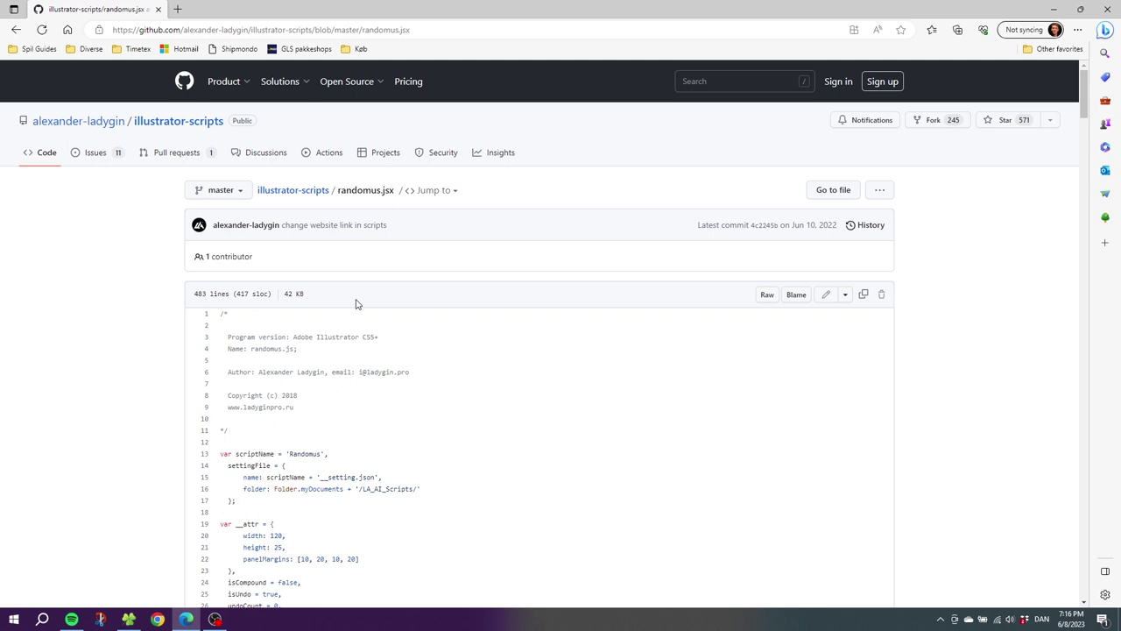
click(863, 296)
click(1054, 9)
- Create a new text document on the desktop with the default name
right_click(315, 179)
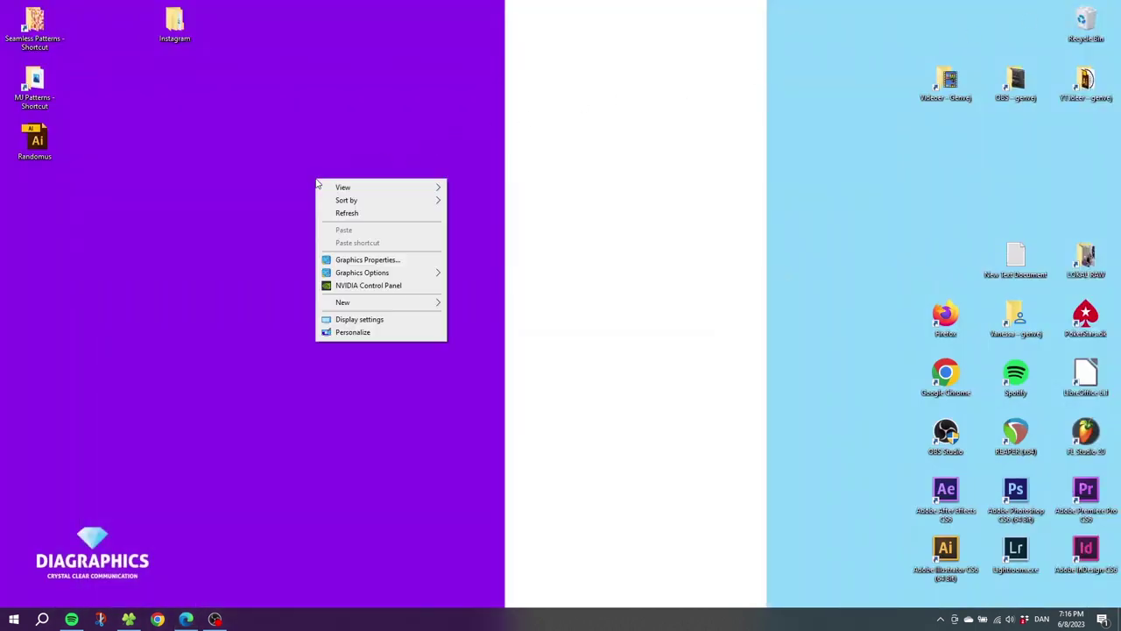
mouse_move(357, 304)
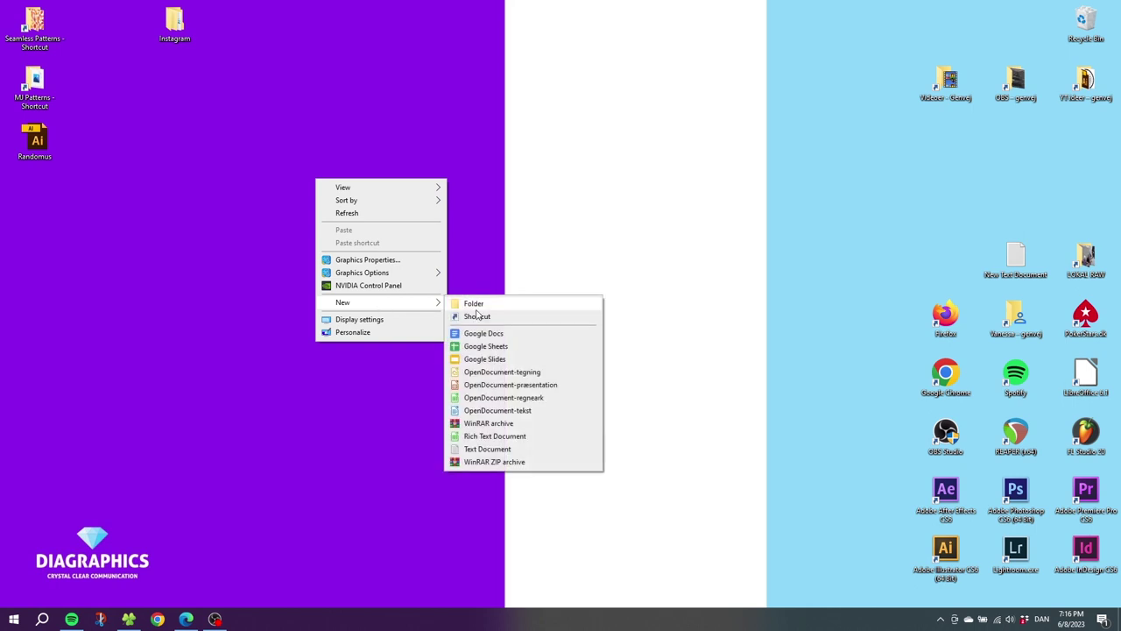
click(503, 452)
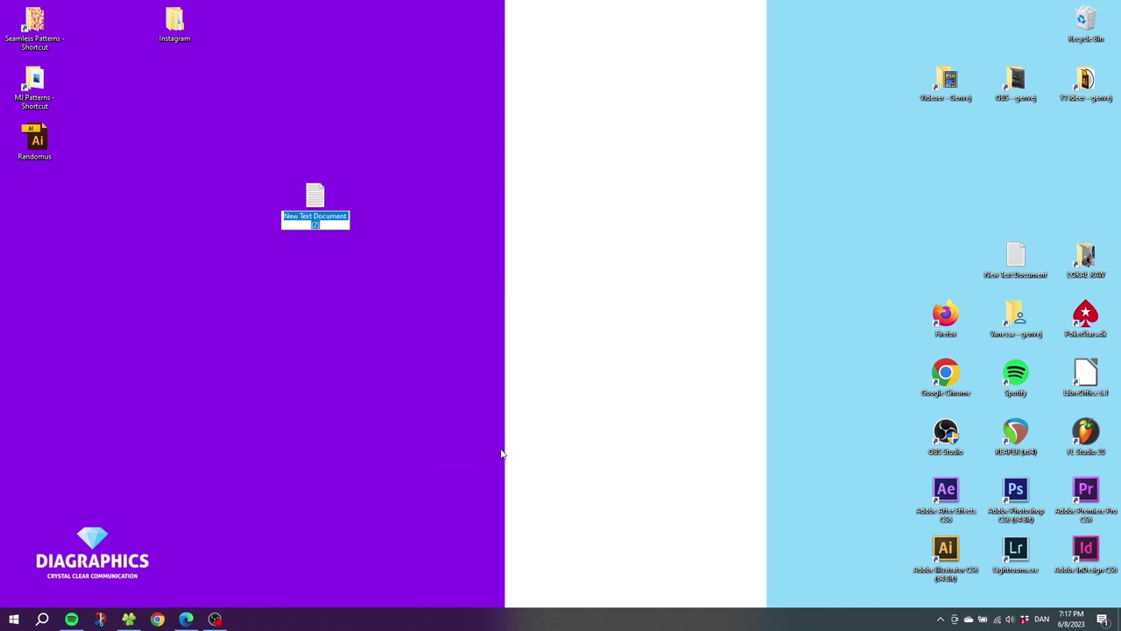
key(Return)
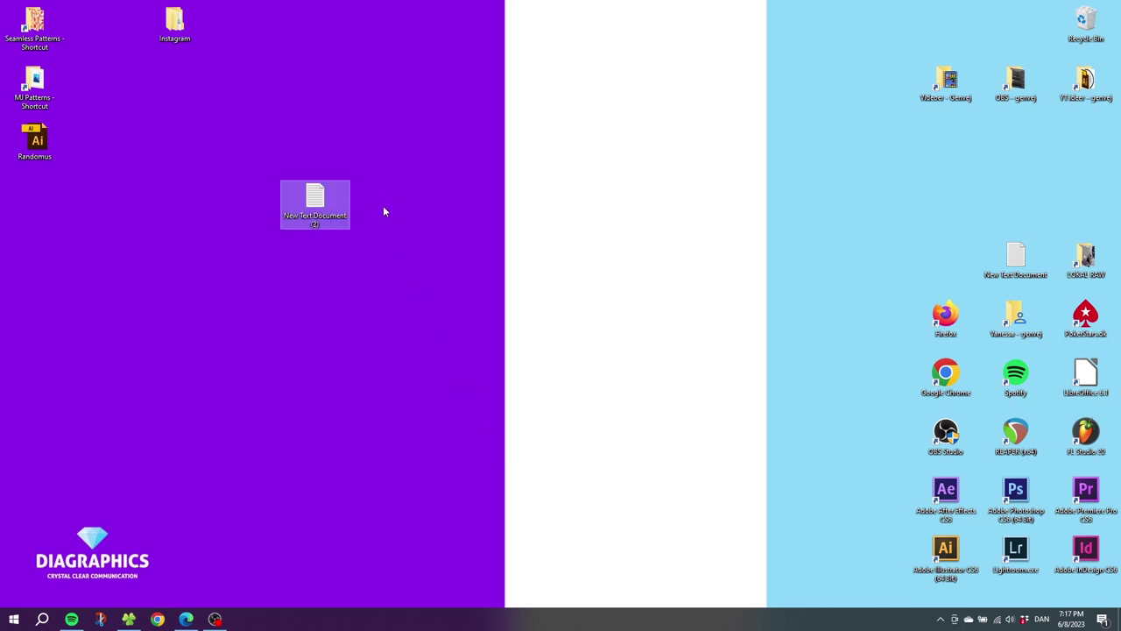
- Paste the Randomus script code into the document in Notepad, then choose Save As
double_click(317, 200)
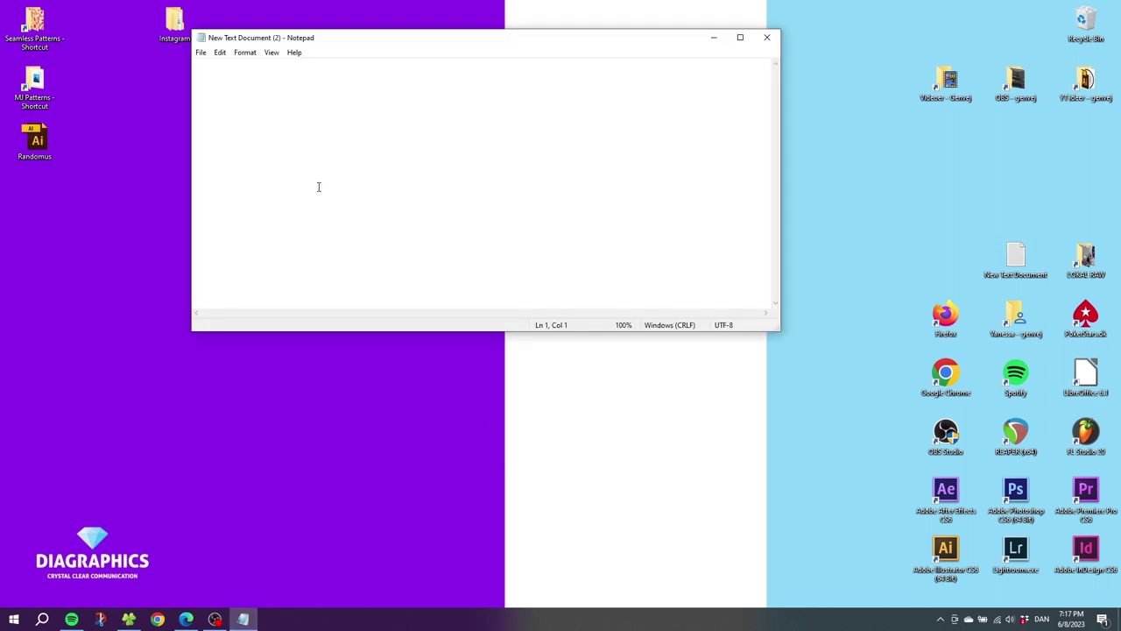
right_click(311, 149)
click(339, 200)
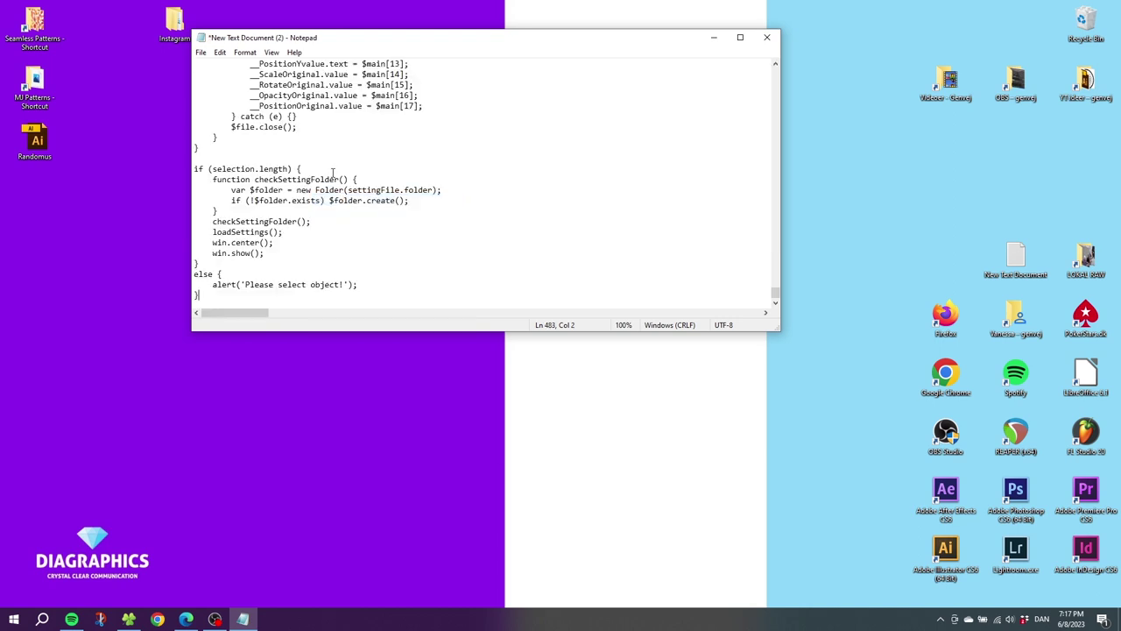
click(200, 52)
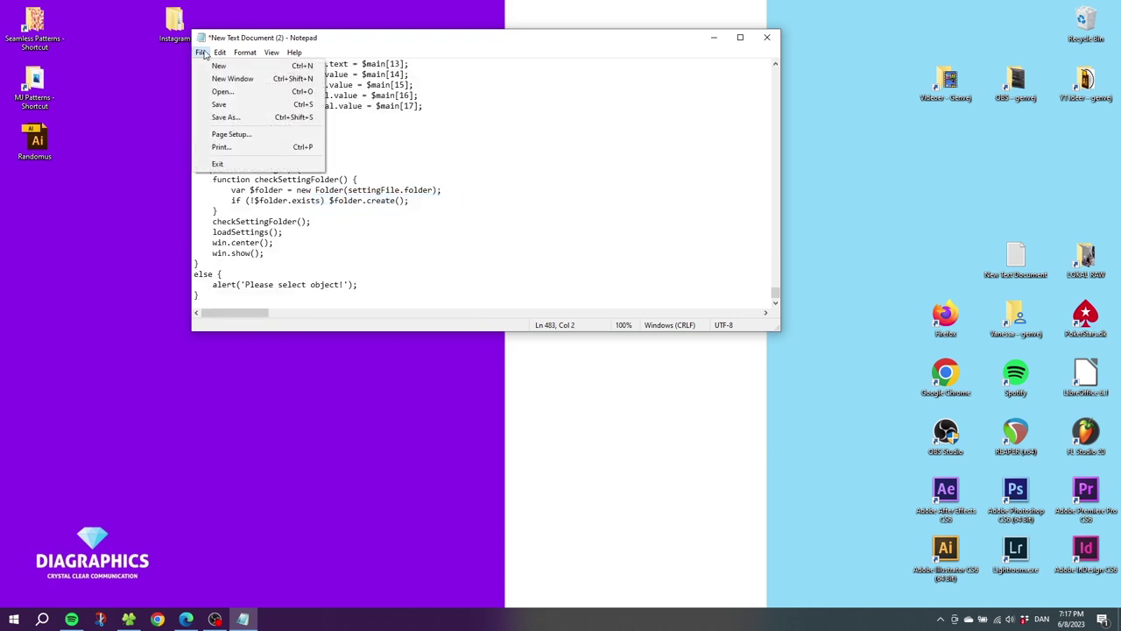
click(224, 116)
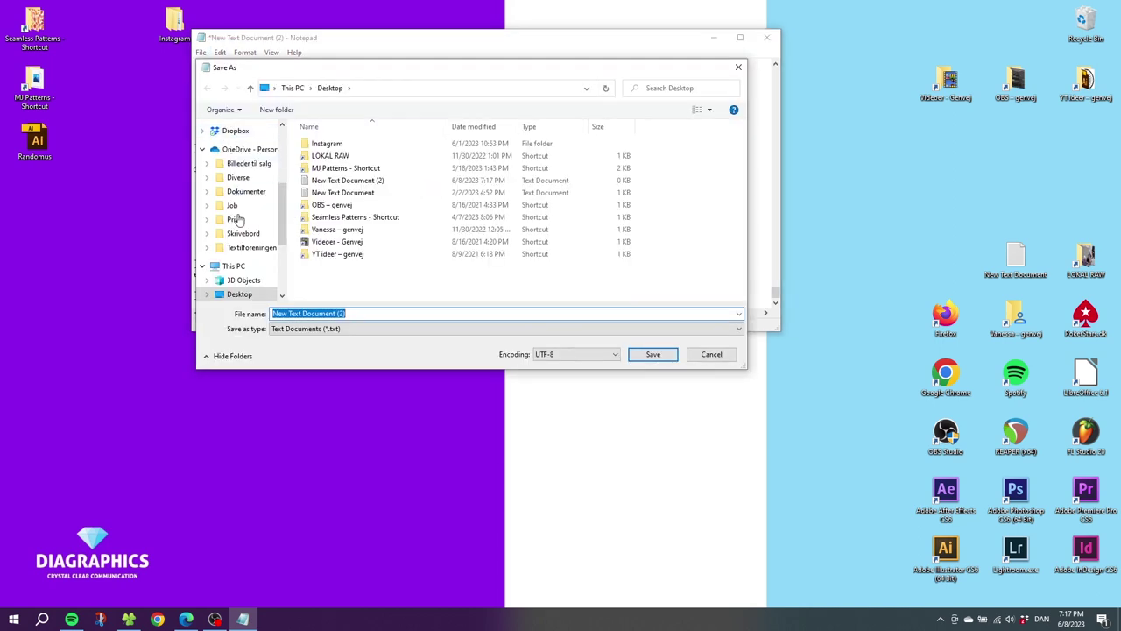
- Save the script to the Desktop under the file name Randomus.jsx
click(238, 296)
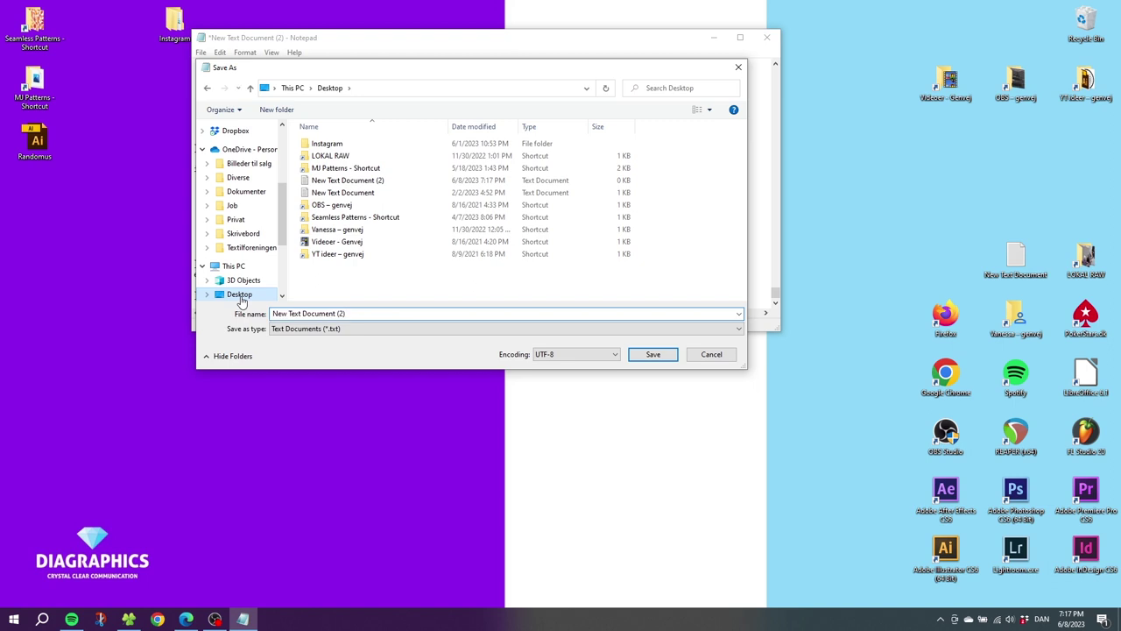
click(289, 314)
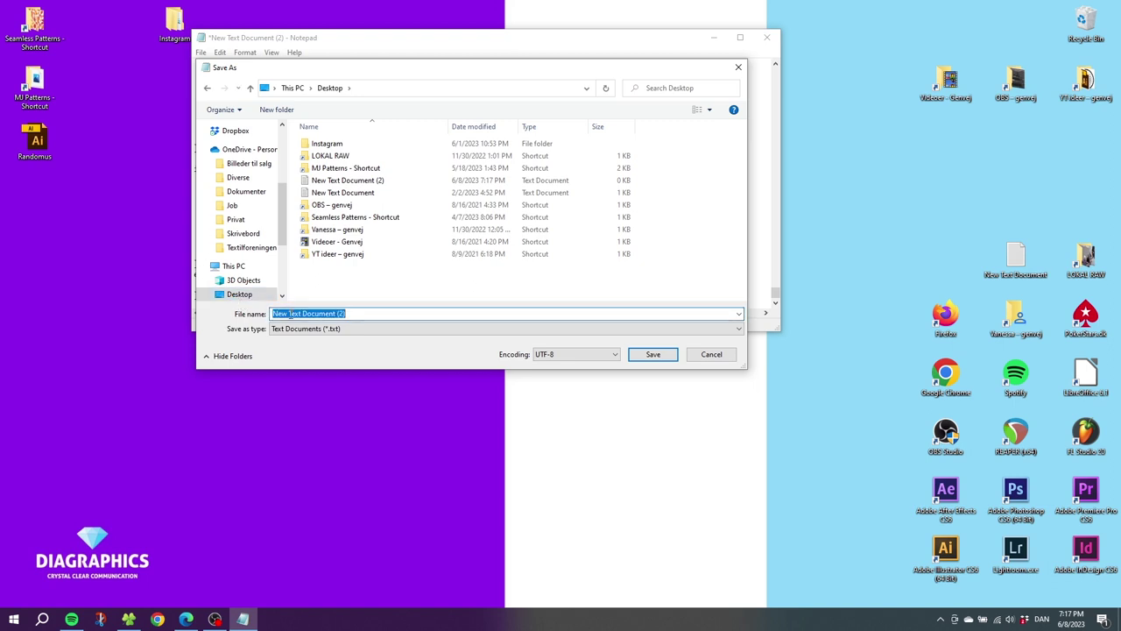
text(Randomus)
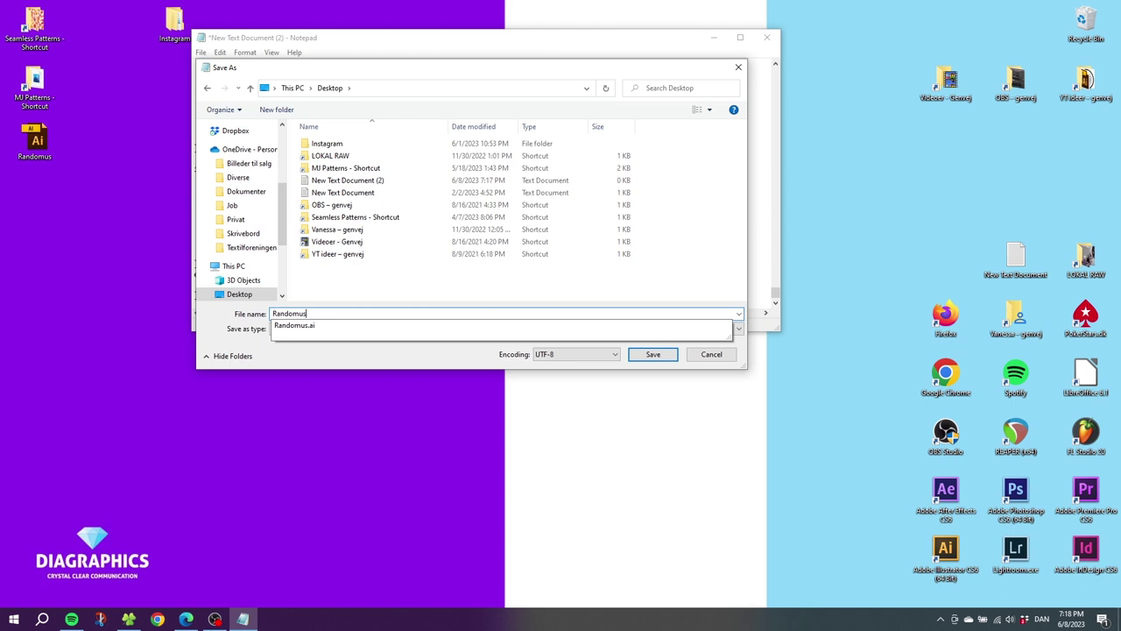
text(.jsx)
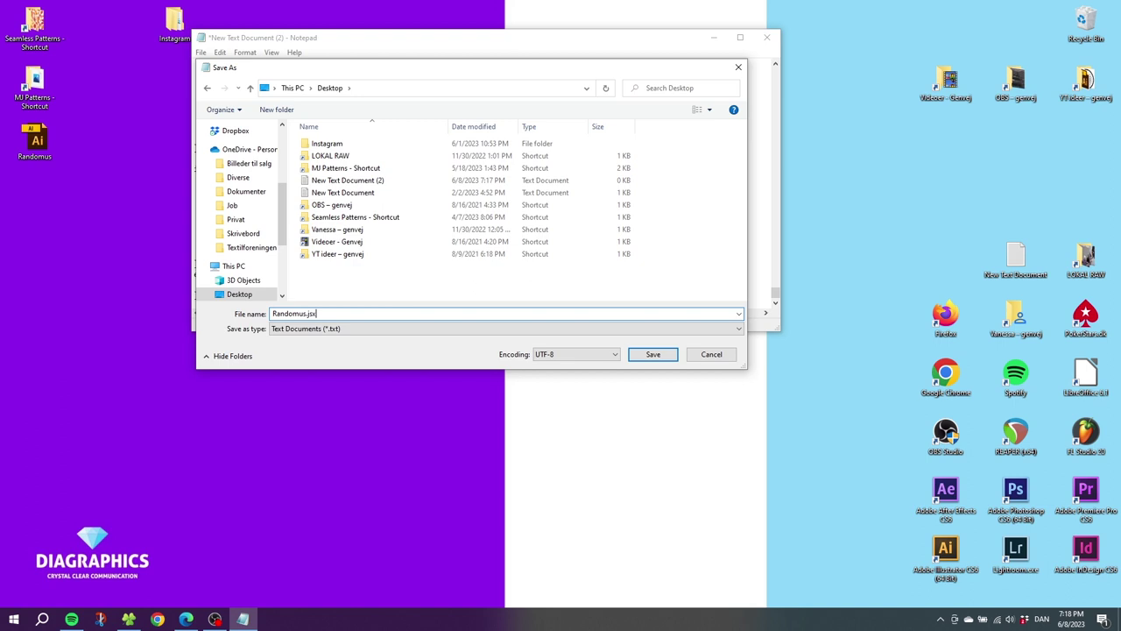
click(653, 357)
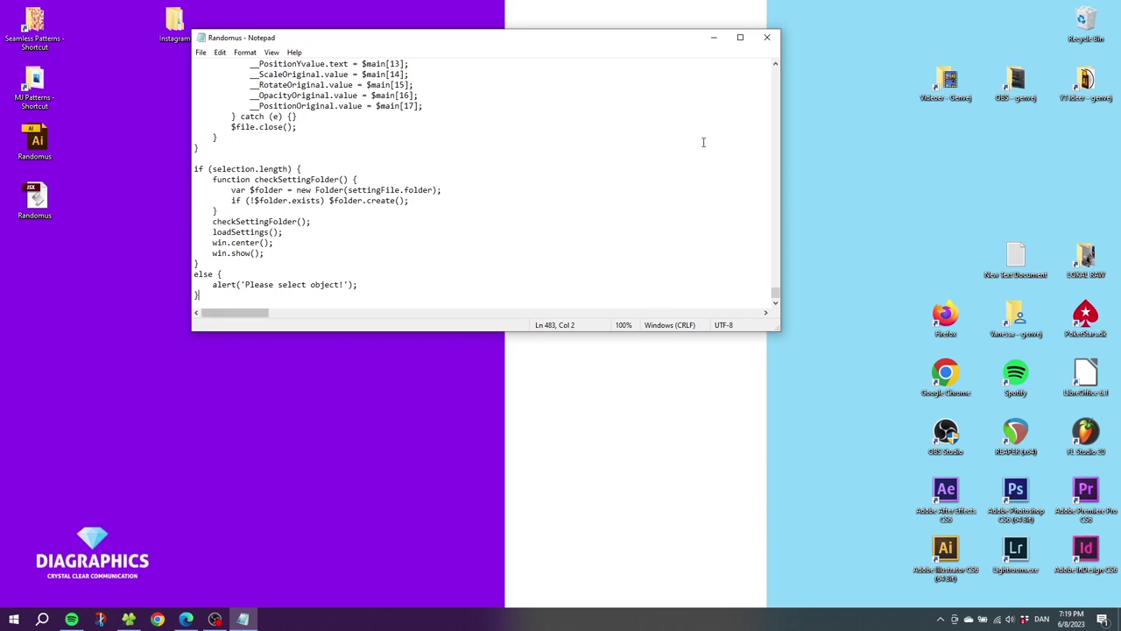
- Close Notepad and drag New Text Document (2) into the Recycle Bin
click(768, 38)
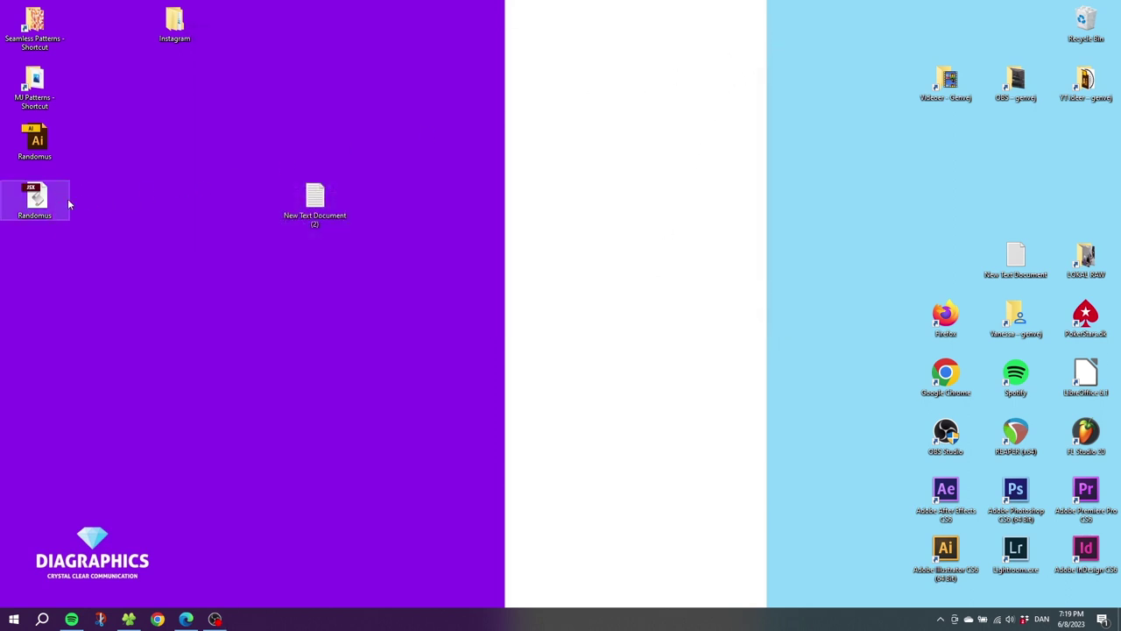
drag(315, 205, 1084, 26)
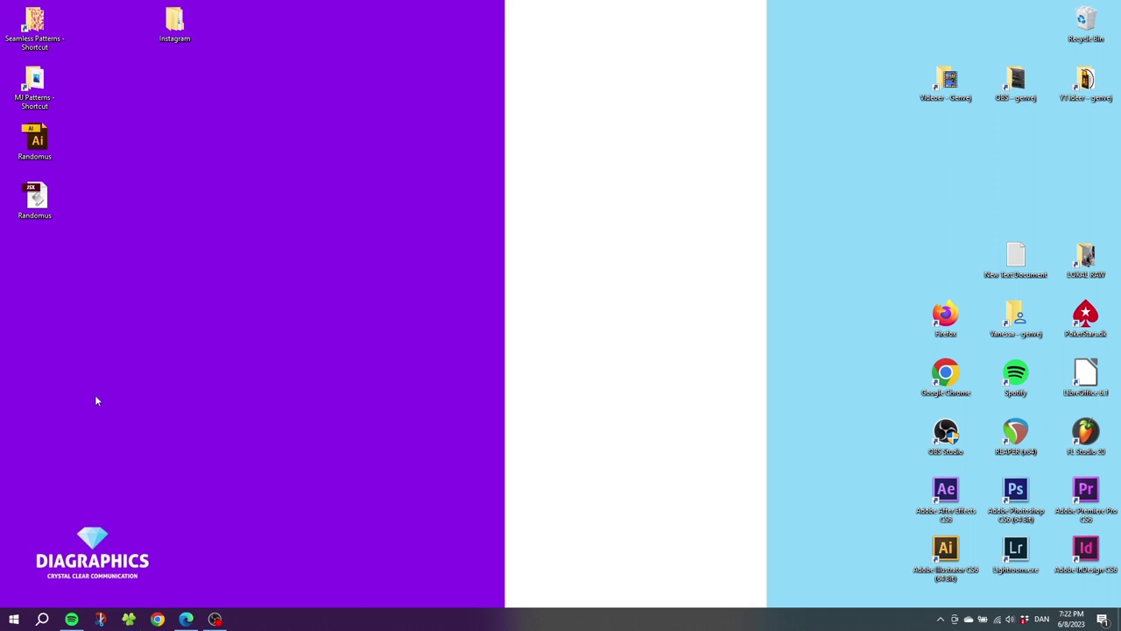
- Drag the Randomus script into C:\Program Files\Adobe\Adobe Illustrator CS6 (64 Bit)\Presets\en_US\Scripts
click(128, 618)
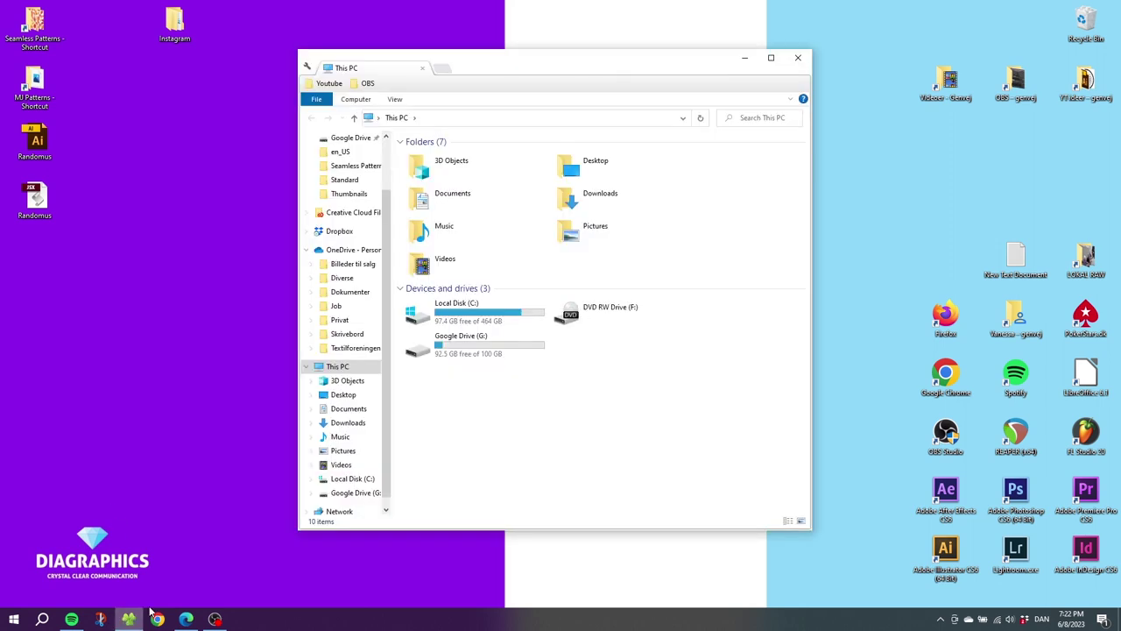
double_click(474, 307)
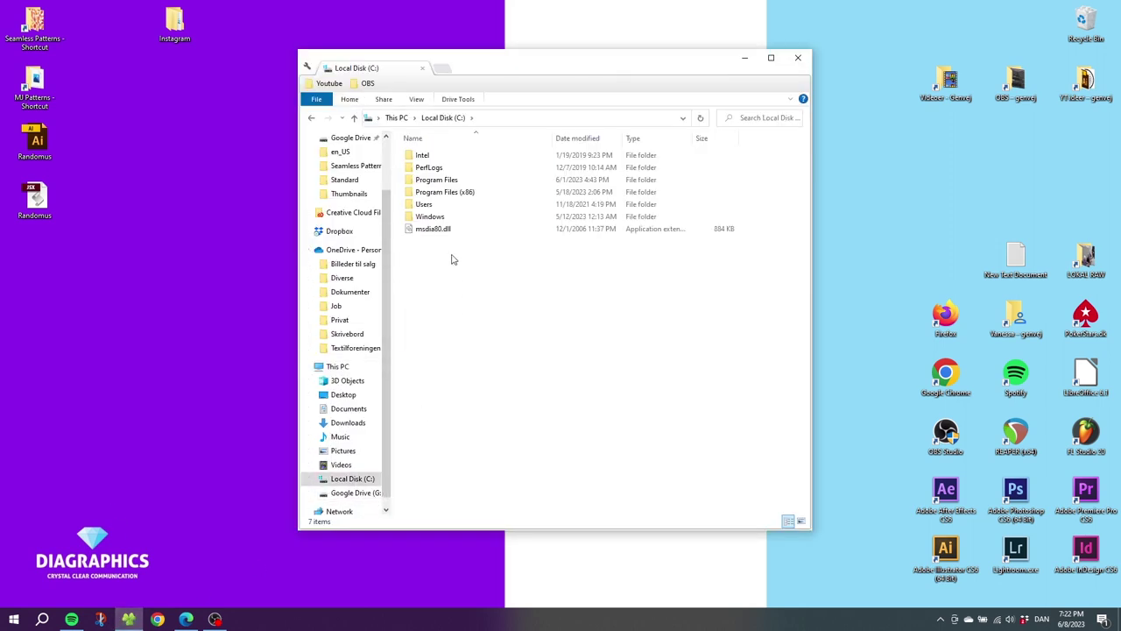
double_click(450, 181)
double_click(445, 158)
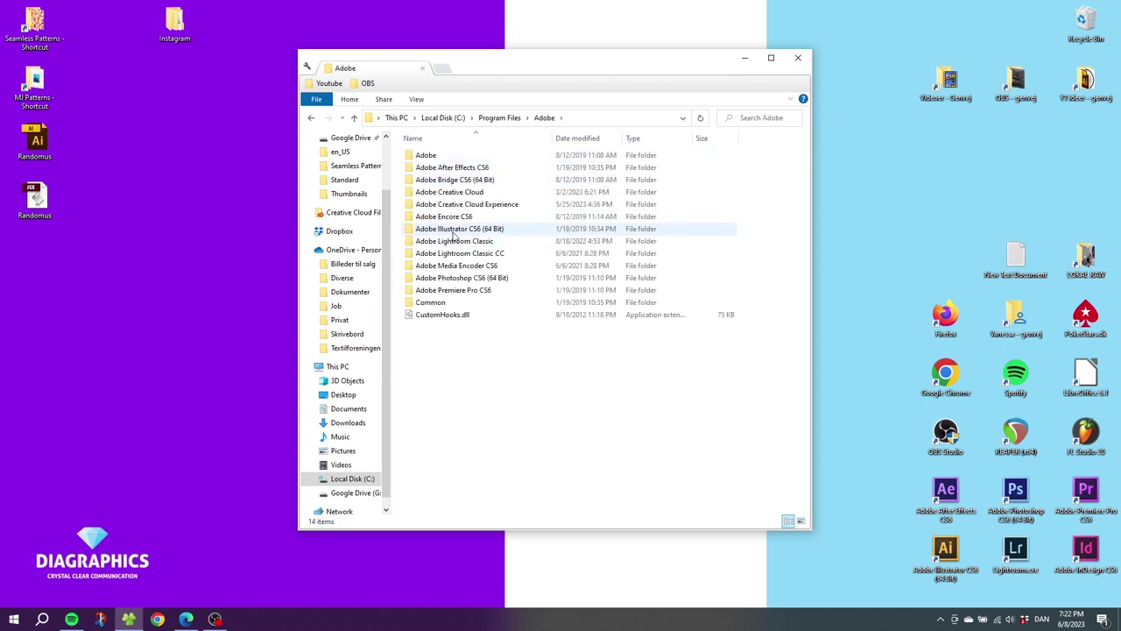
double_click(454, 230)
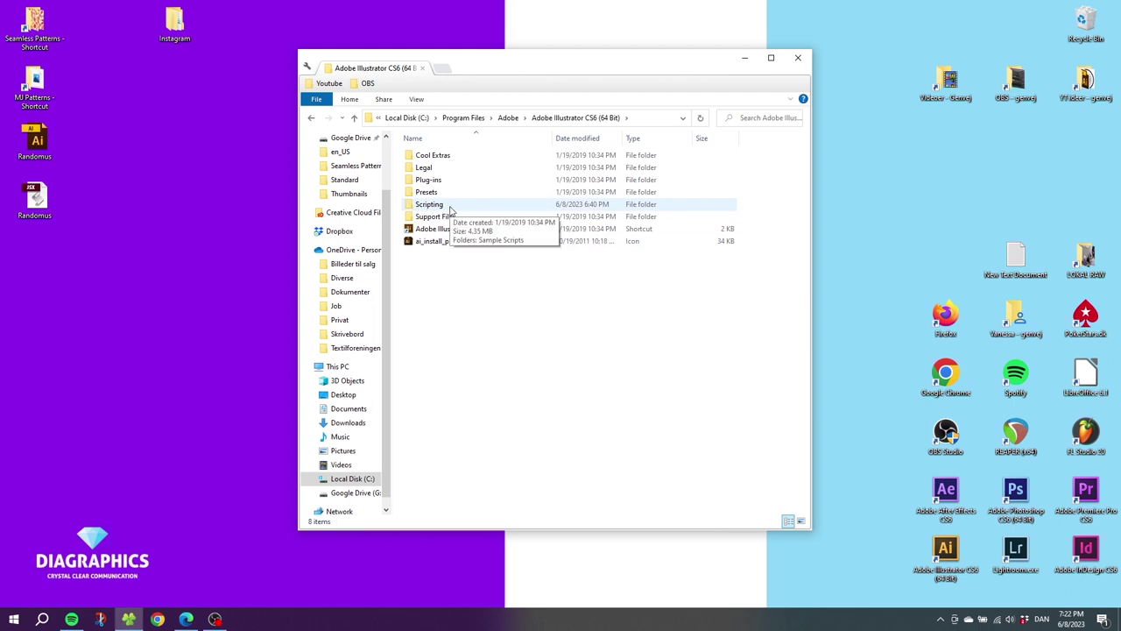
double_click(434, 193)
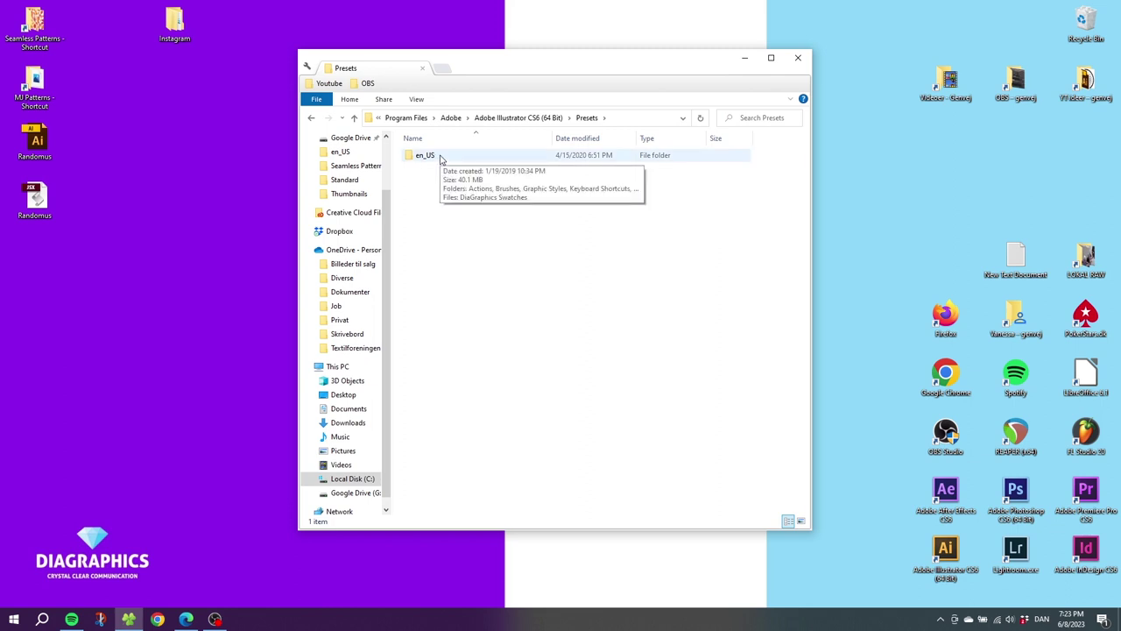
double_click(440, 157)
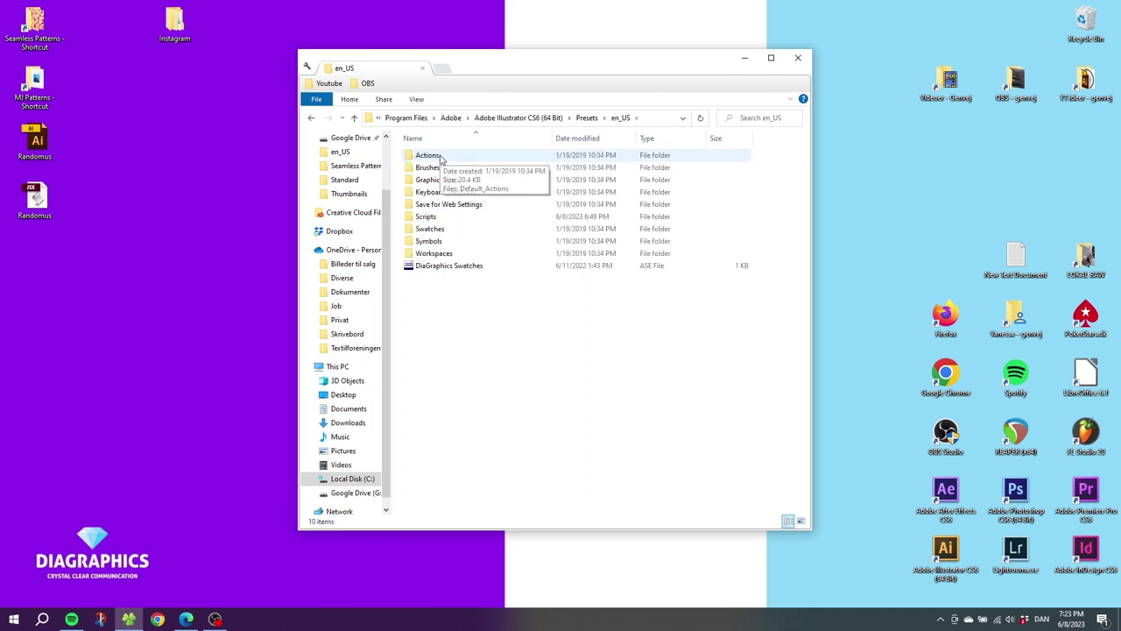
double_click(443, 219)
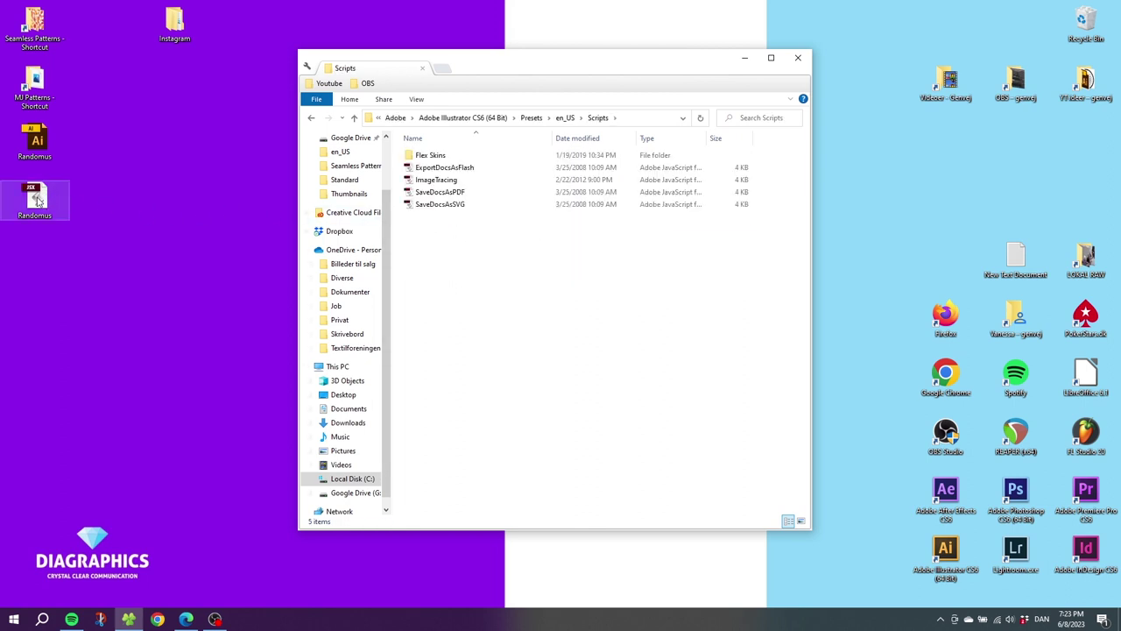
drag(40, 201, 458, 256)
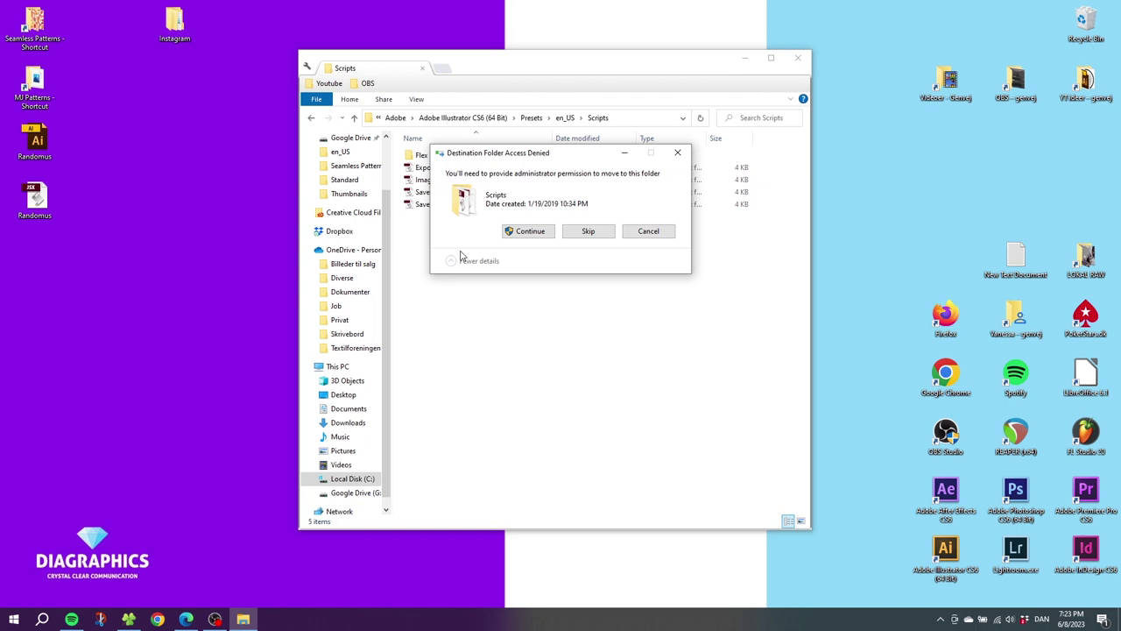
- Approve the administrator prompt to finish the move, then open Randomus.ai in Illustrator
click(530, 234)
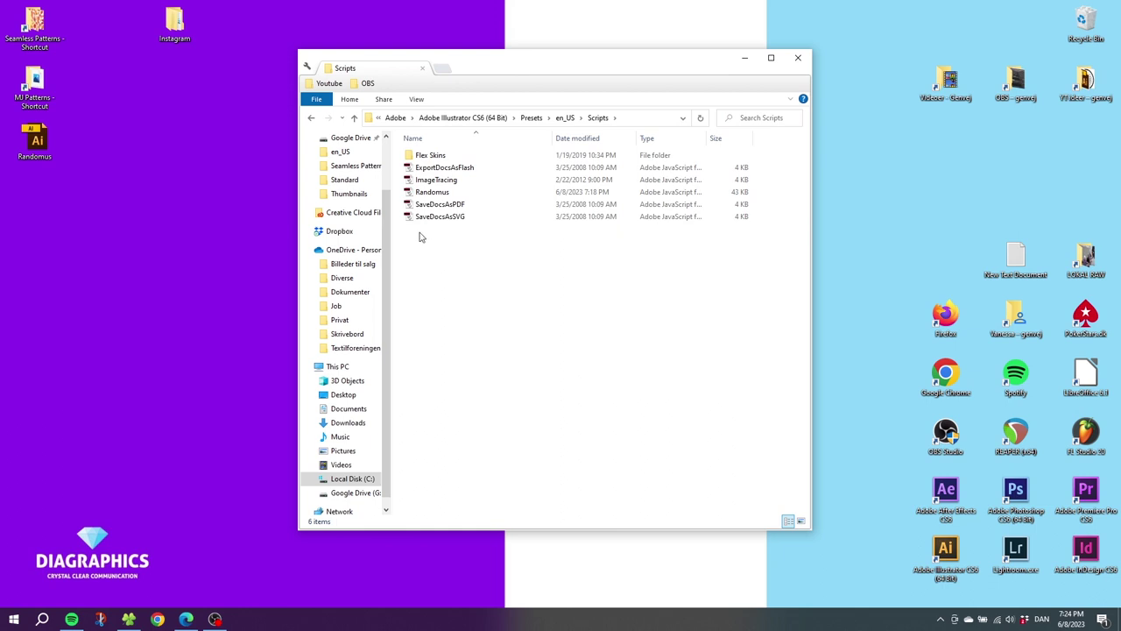
double_click(38, 142)
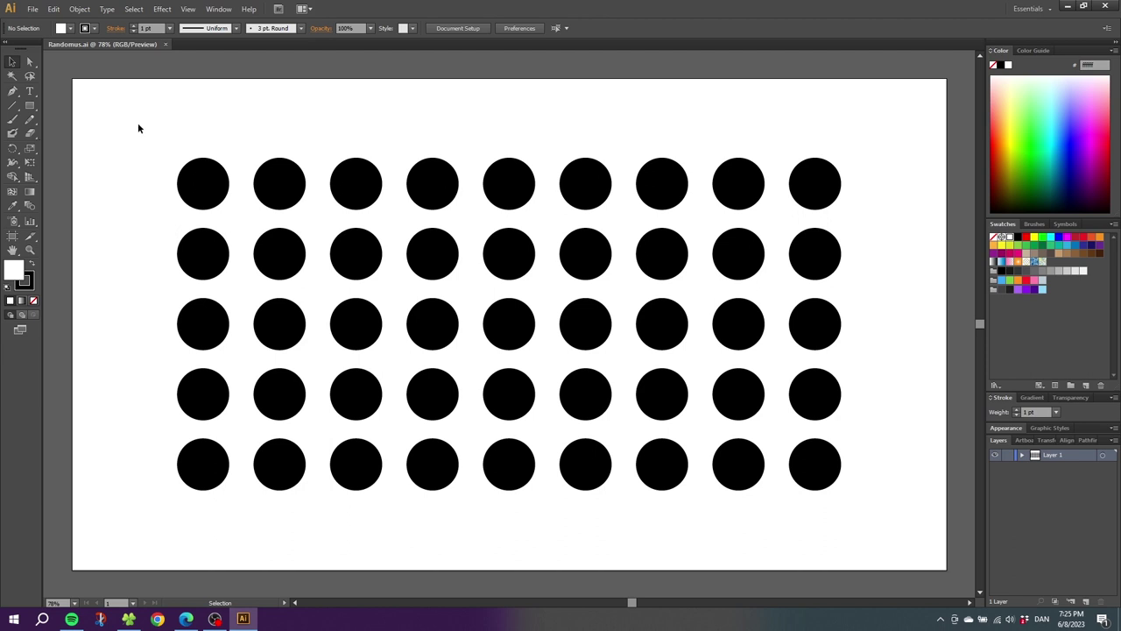
- Select all circles and the purple-and-blue swatch group, then run File > Scripts > Randomus
drag(138, 128, 906, 528)
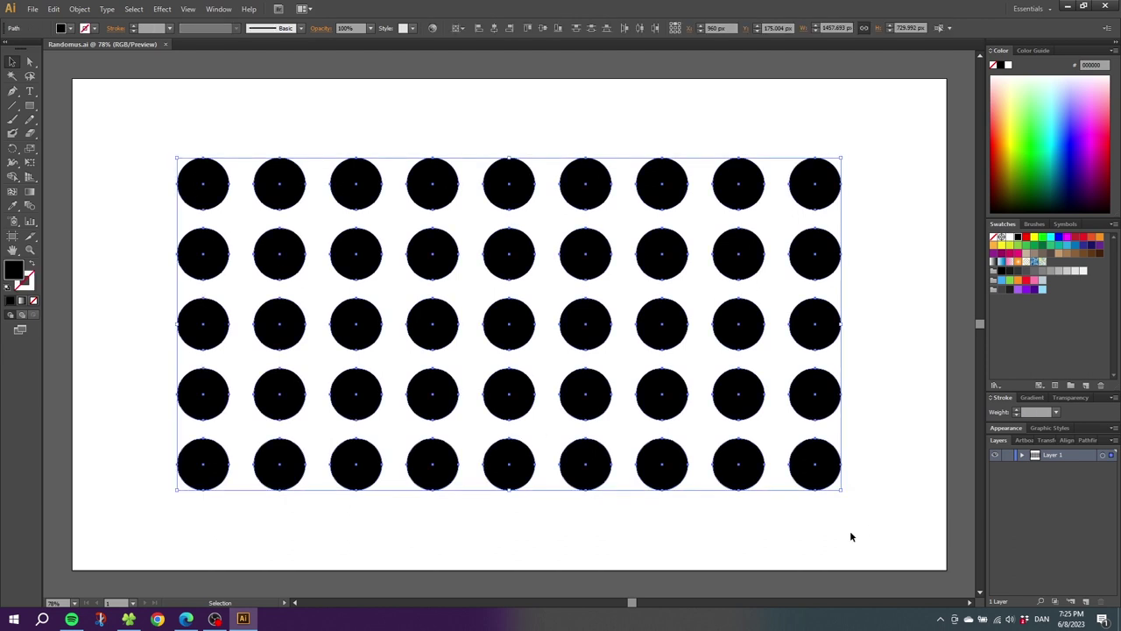
click(995, 291)
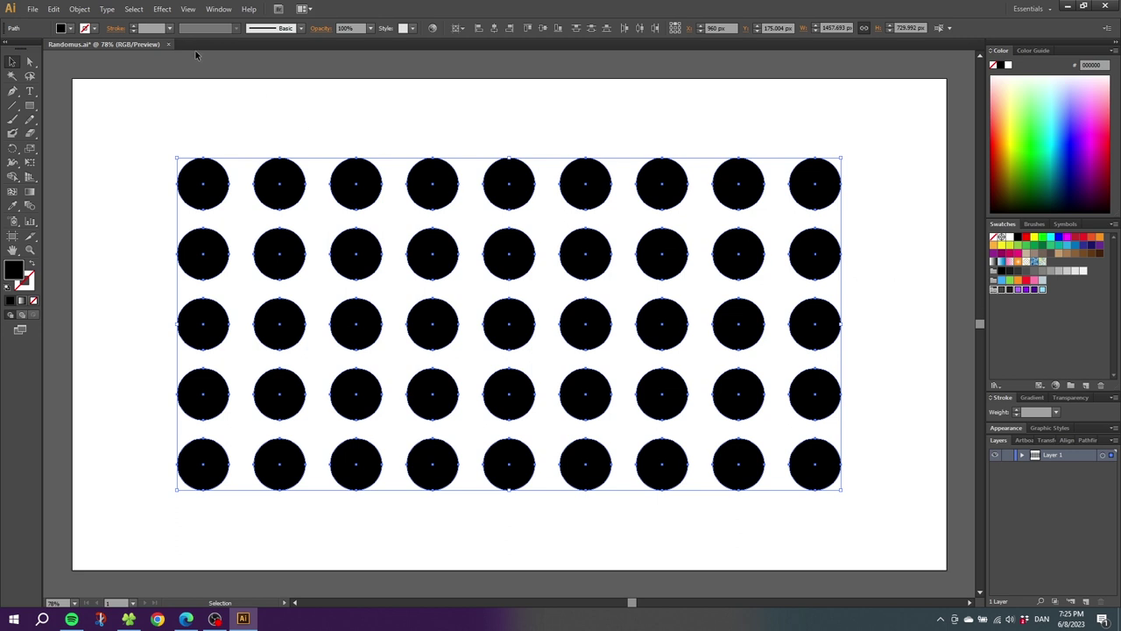
click(33, 9)
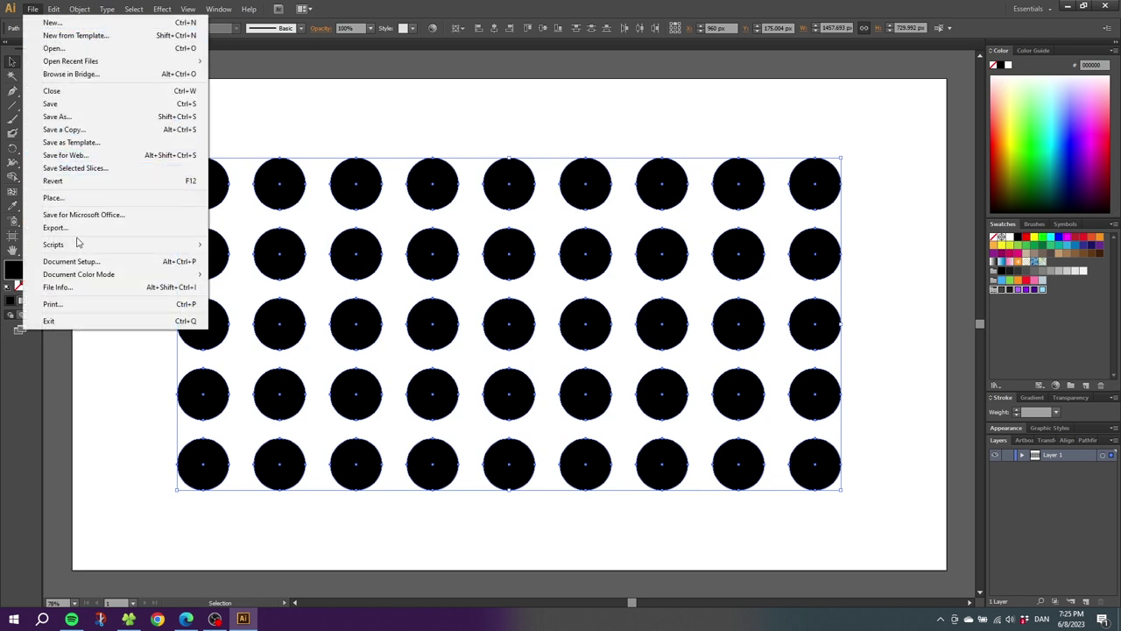
mouse_move(77, 248)
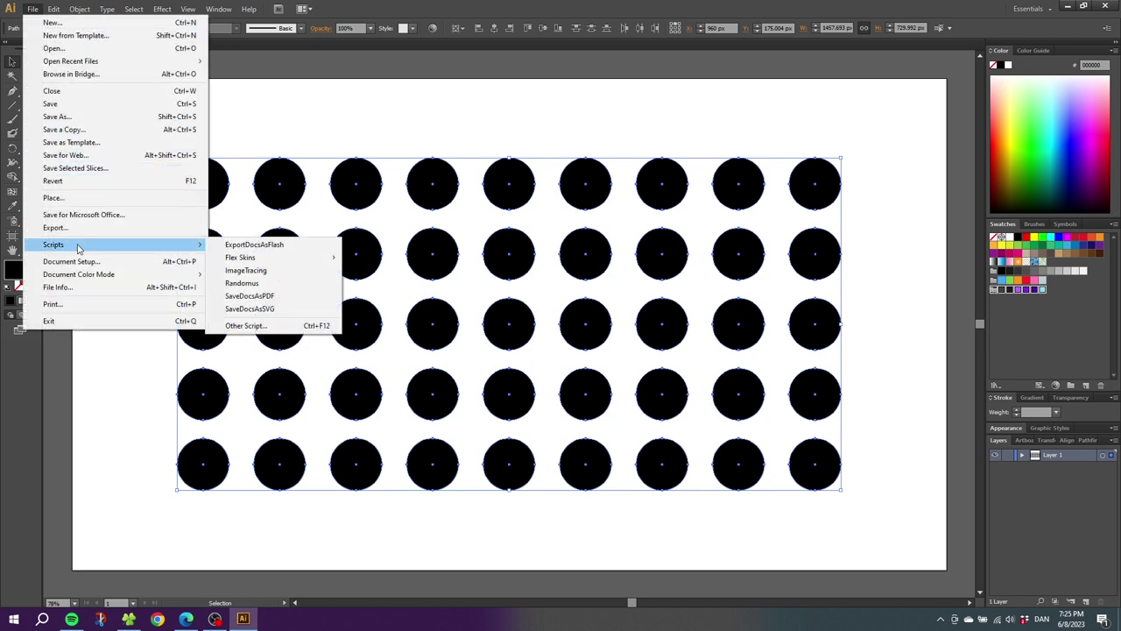
click(242, 282)
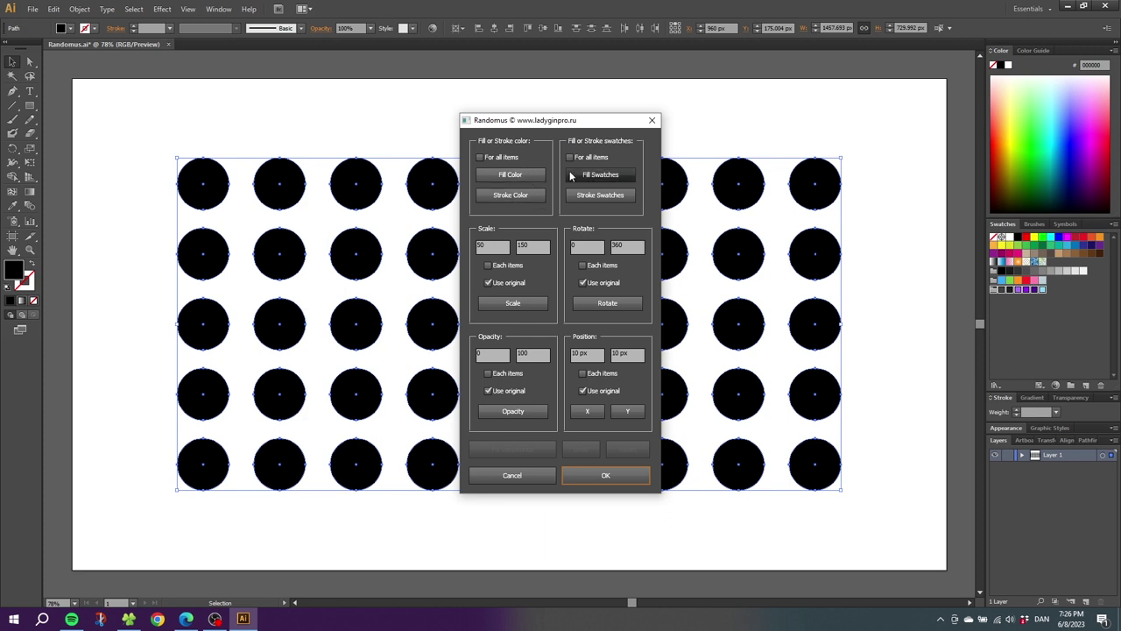
- Apply Fill Swatches three times to randomize circle colours, then confirm with OK
click(586, 172)
click(586, 173)
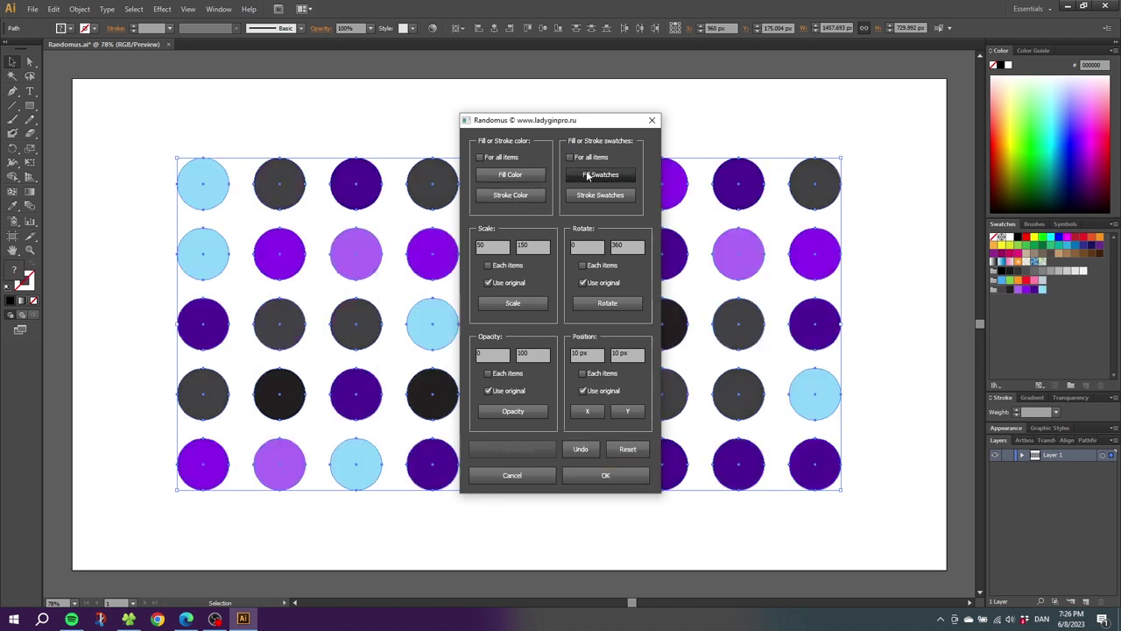
click(586, 173)
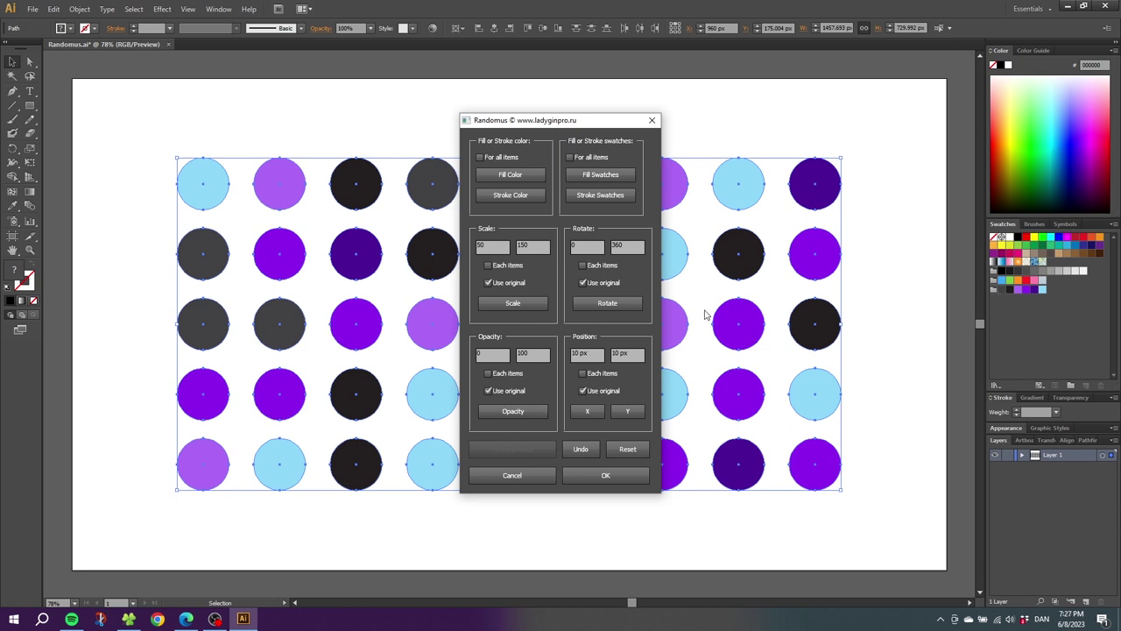
click(585, 476)
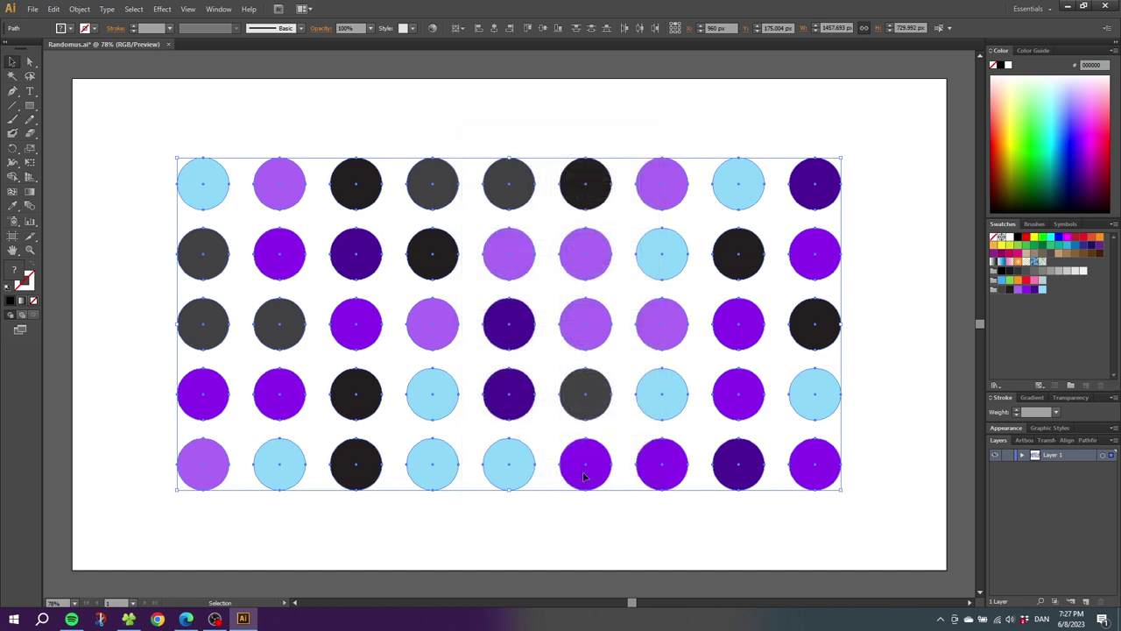